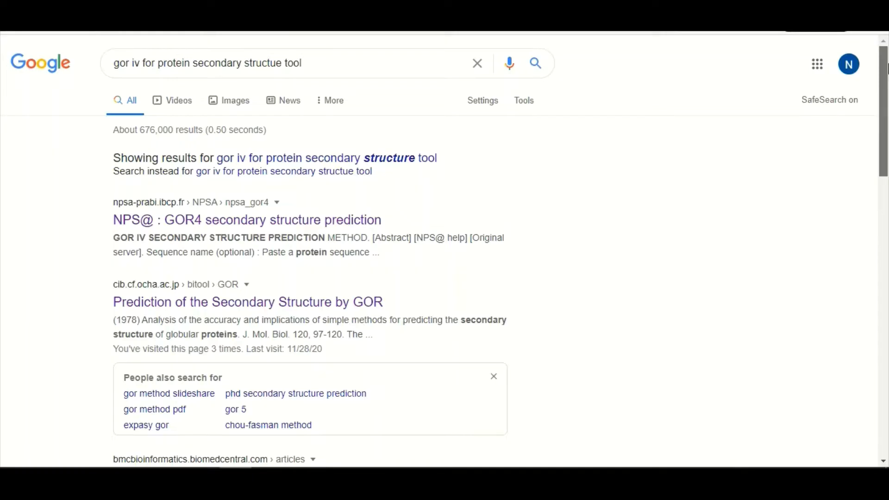
drag(887, 68, 887, 71)
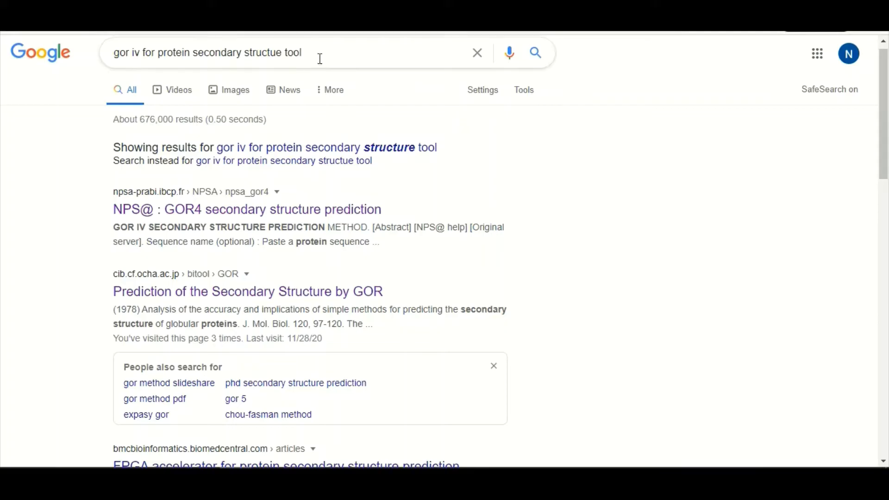
drag(321, 51, 114, 61)
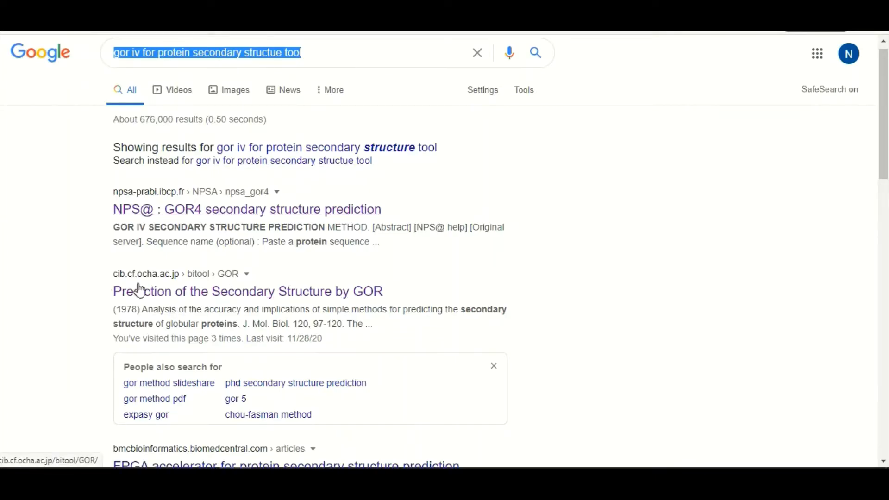
Step: Open the Ochanomizu 'Prediction of the Secondary Structure by GOR' search result page
click(213, 297)
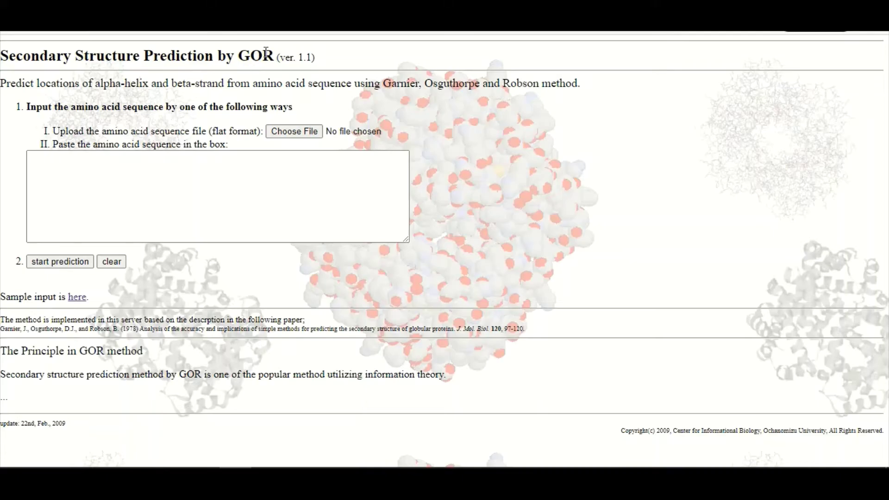
drag(275, 57, 239, 57)
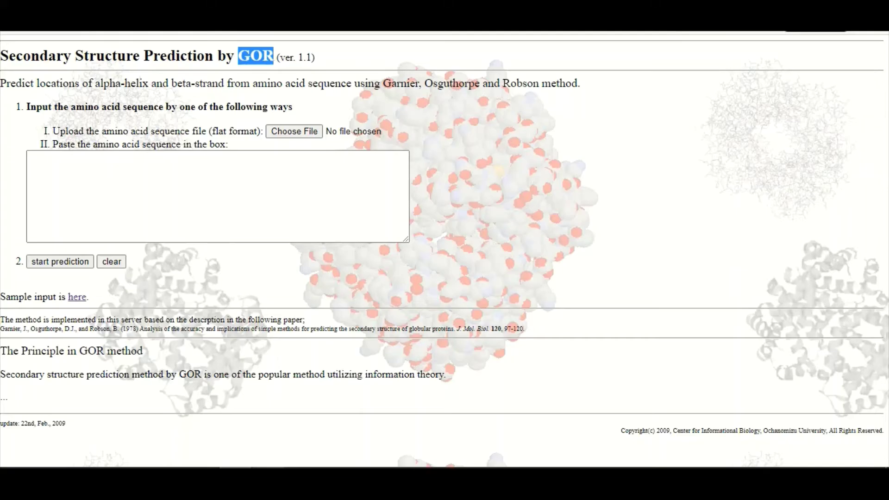
Step: Copy all three sequence lines from protein_seq.txt, then minimize Notepad to reveal the GOR page
click(267, 484)
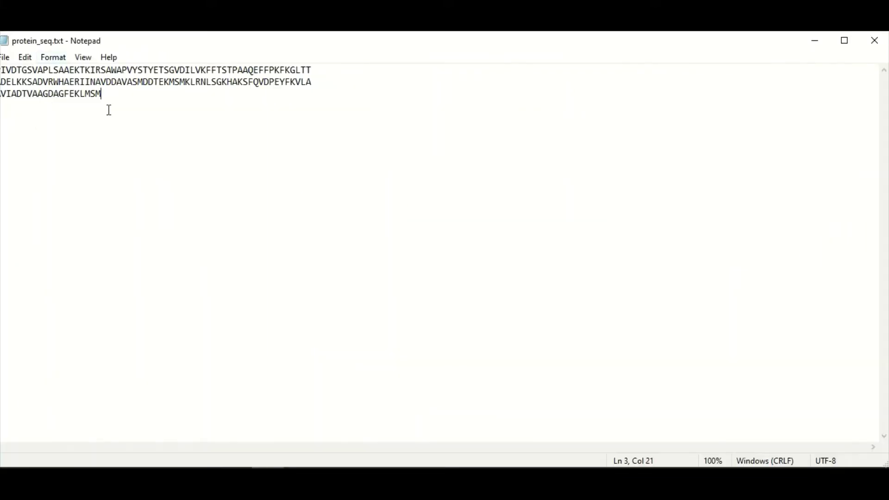
drag(363, 50, 385, 52)
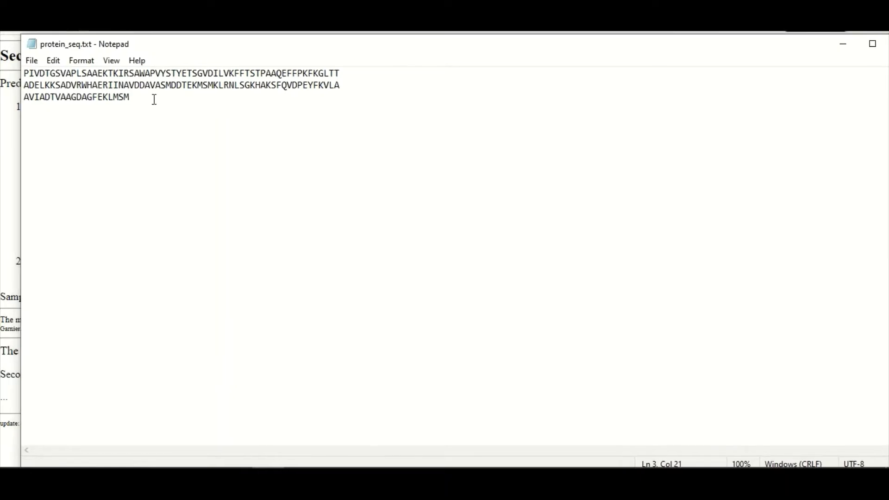
drag(142, 98, 26, 75)
right_click(71, 82)
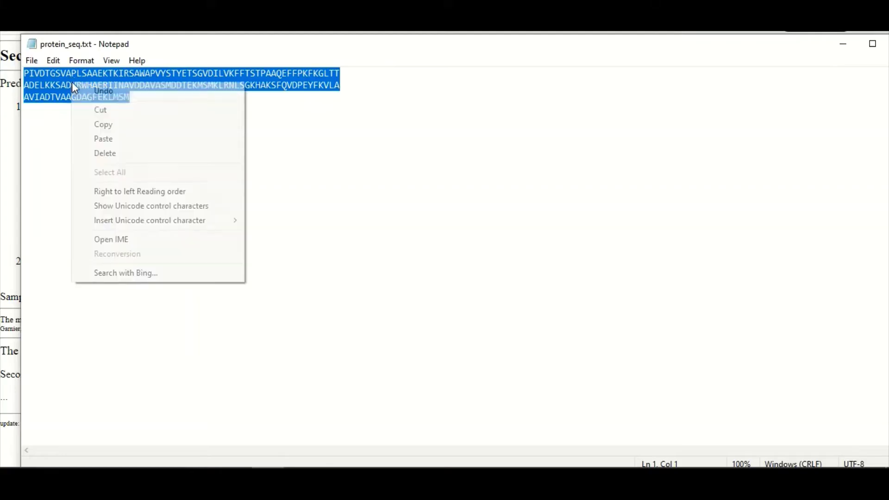
click(106, 124)
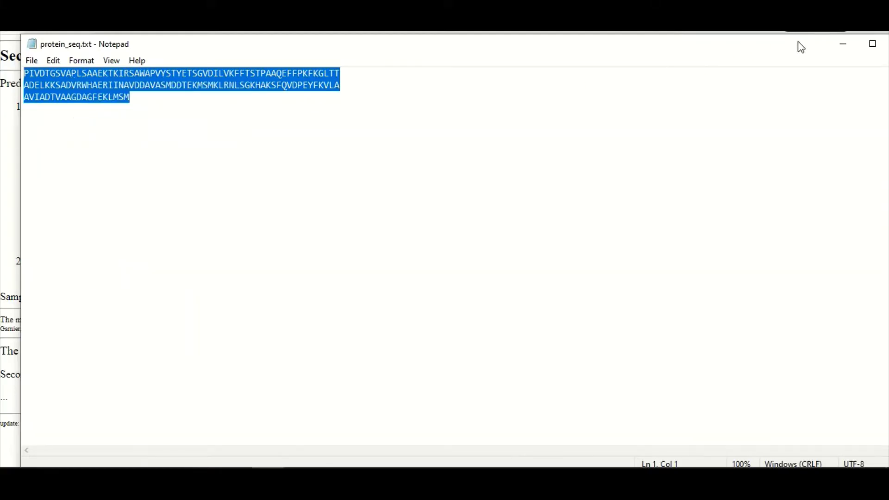
click(841, 45)
Step: Paste the copied amino acid sequence into the GOR box and run 'start prediction'
click(210, 194)
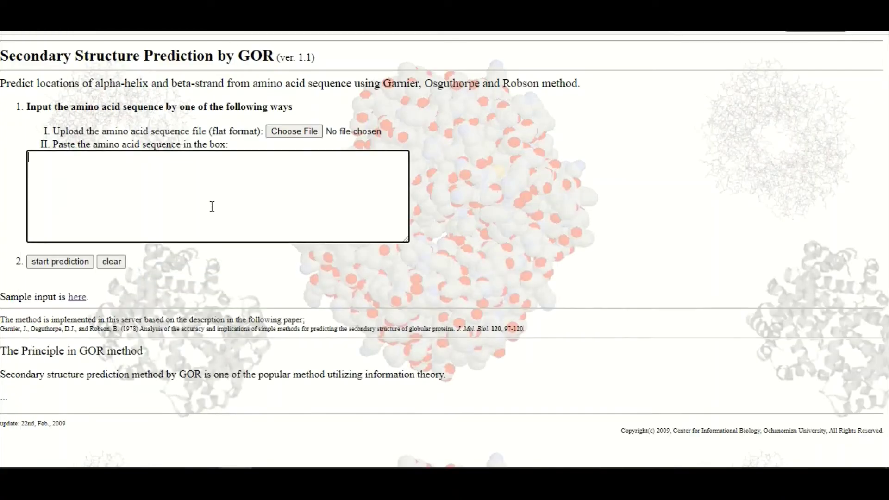
right_click(189, 183)
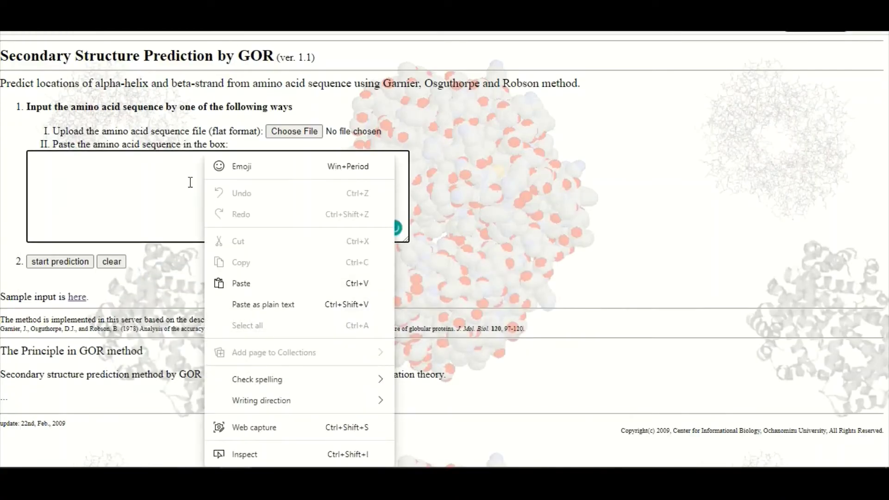
click(157, 187)
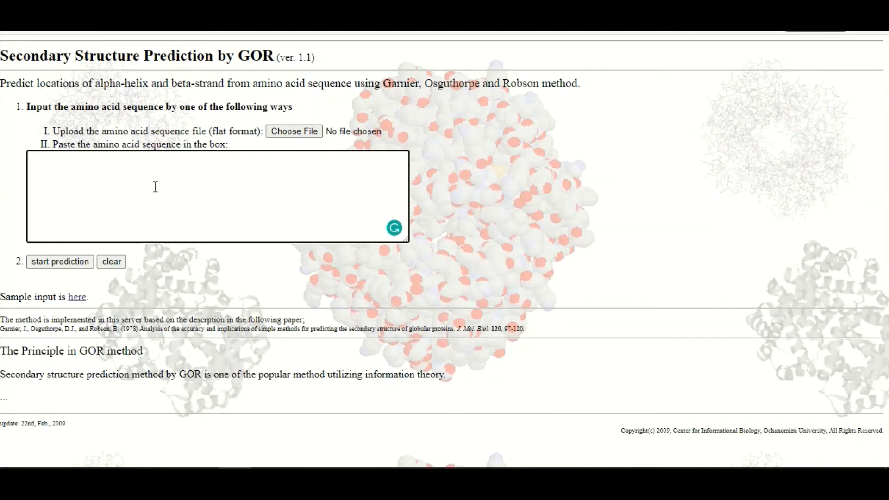
key(ctrl+v)
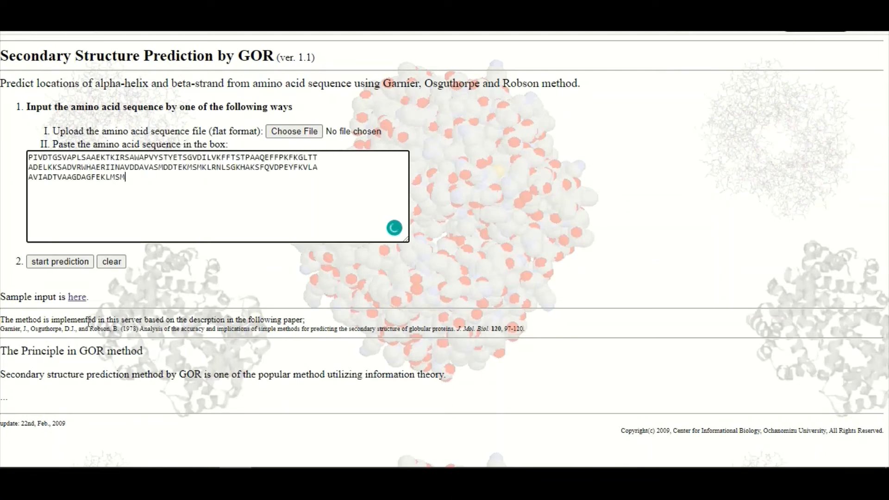
click(59, 262)
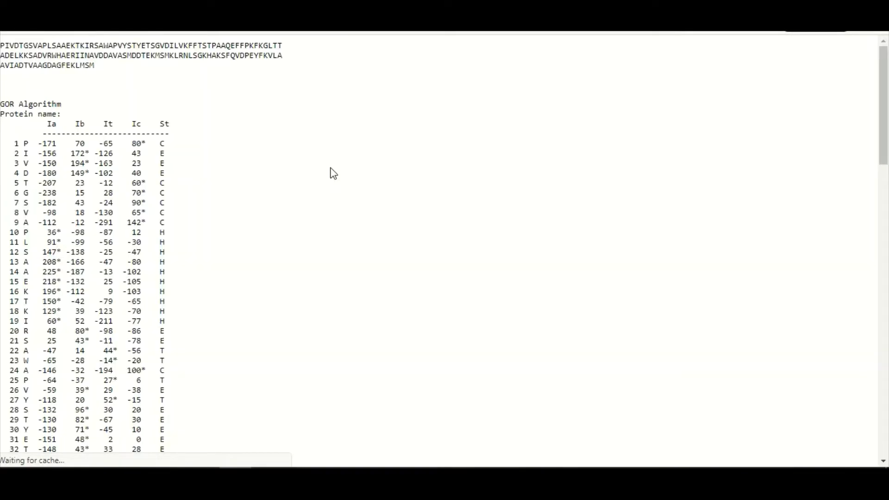
Step: Scroll the results page to view the alpha-helix/beta-strand chart and residue table
drag(887, 69, 887, 60)
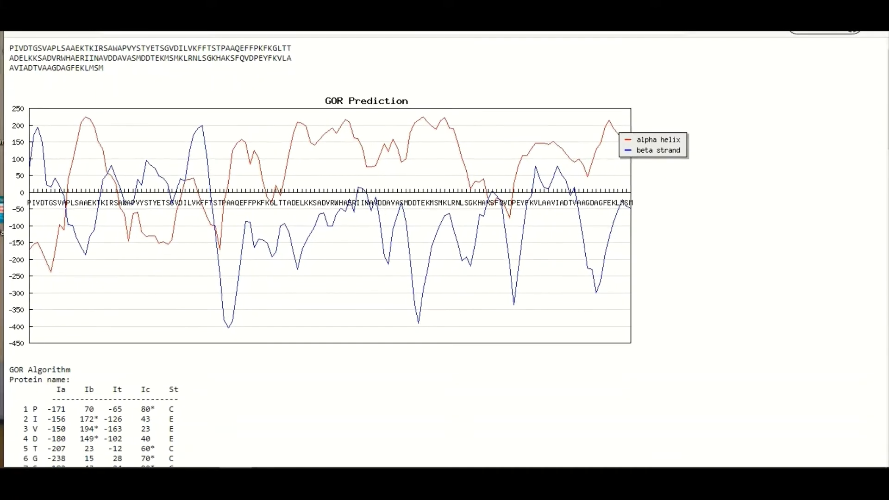
mouse_move(887, 70)
mouse_down()
mouse_move(887, 88)
mouse_move(887, 70)
mouse_up()
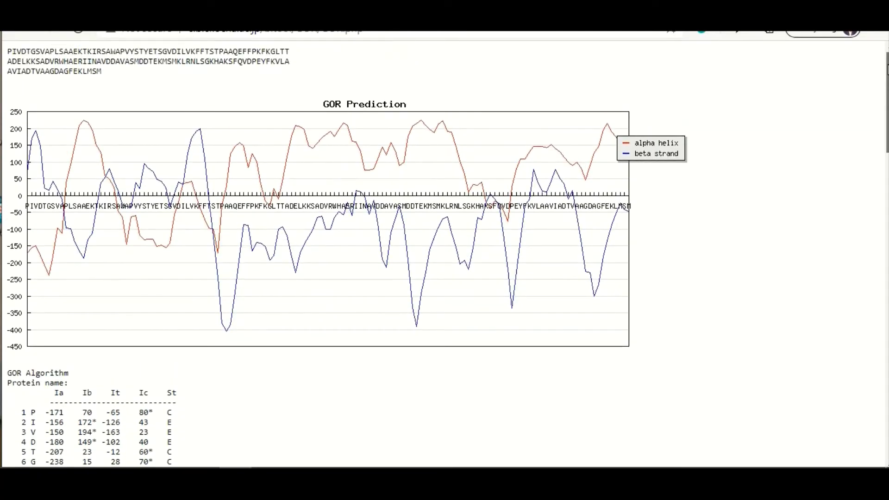
drag(887, 70, 887, 105)
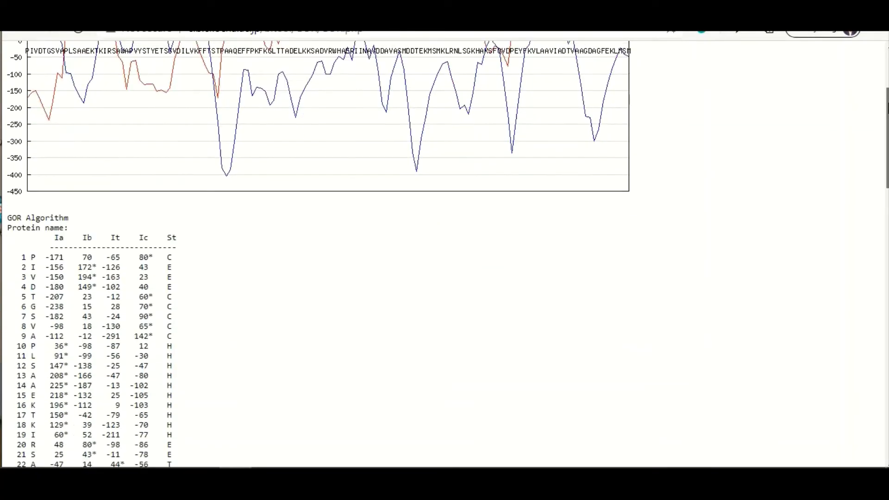
scroll(777, 105, up, 3)
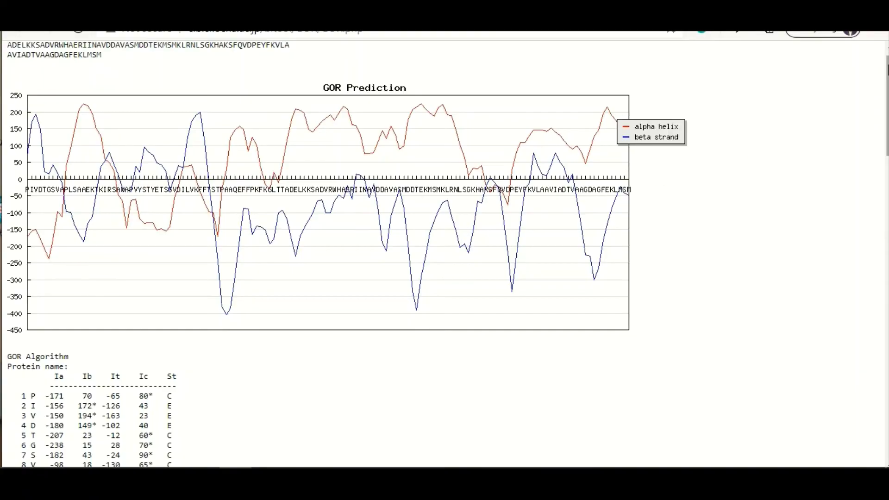
drag(887, 76, 888, 127)
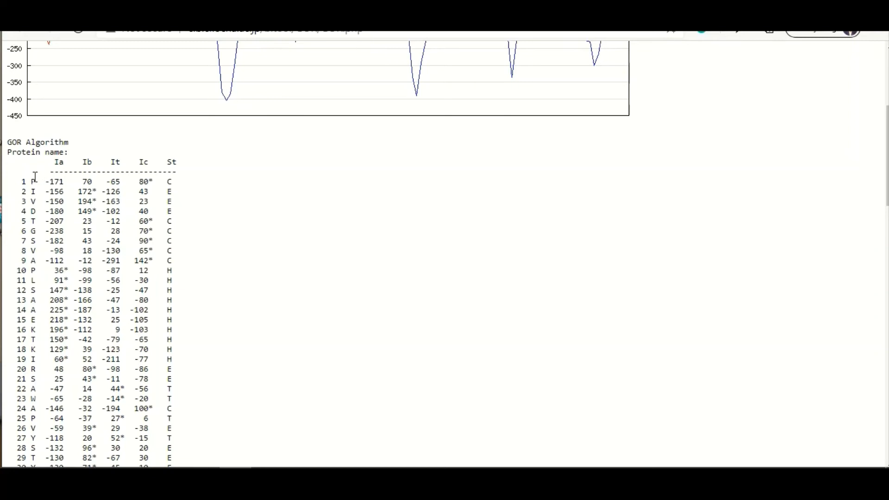
drag(36, 183, 32, 184)
mouse_move(46, 182)
mouse_down()
mouse_move(149, 182)
mouse_move(50, 182)
mouse_up()
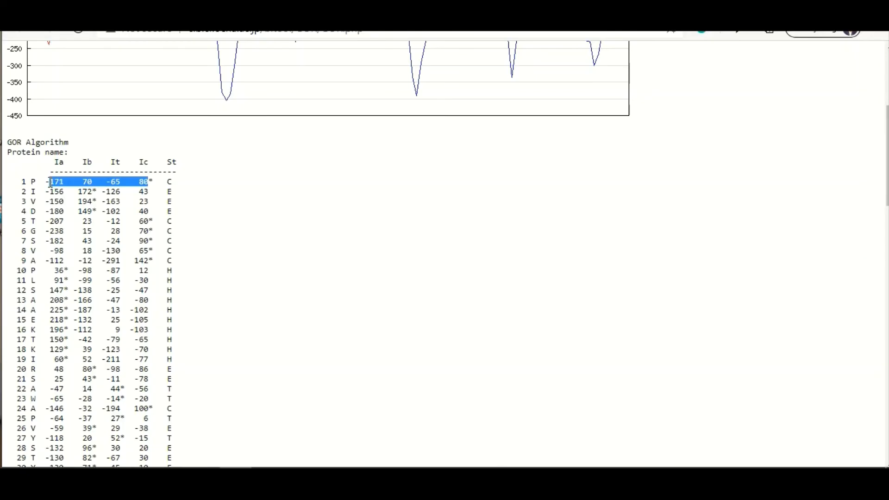
click(172, 184)
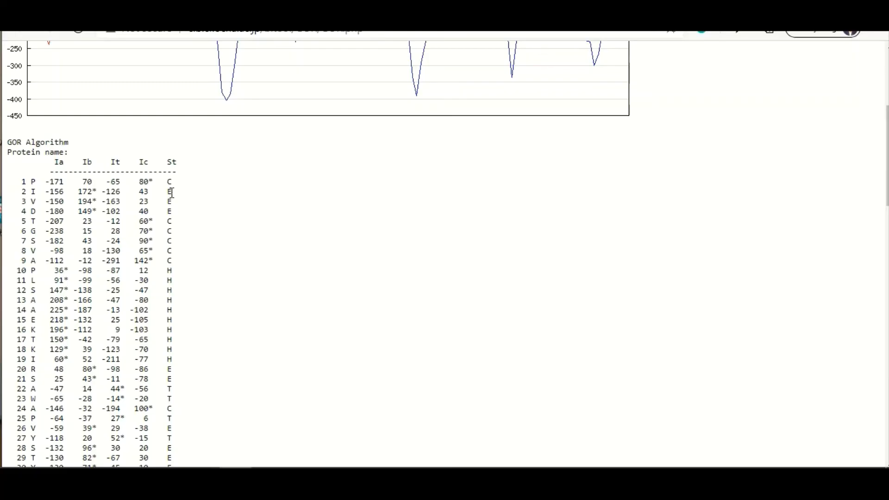
drag(163, 183, 169, 184)
click(170, 191)
drag(167, 270, 173, 272)
drag(162, 181, 167, 180)
double_click(167, 270)
click(887, 136)
click(485, 284)
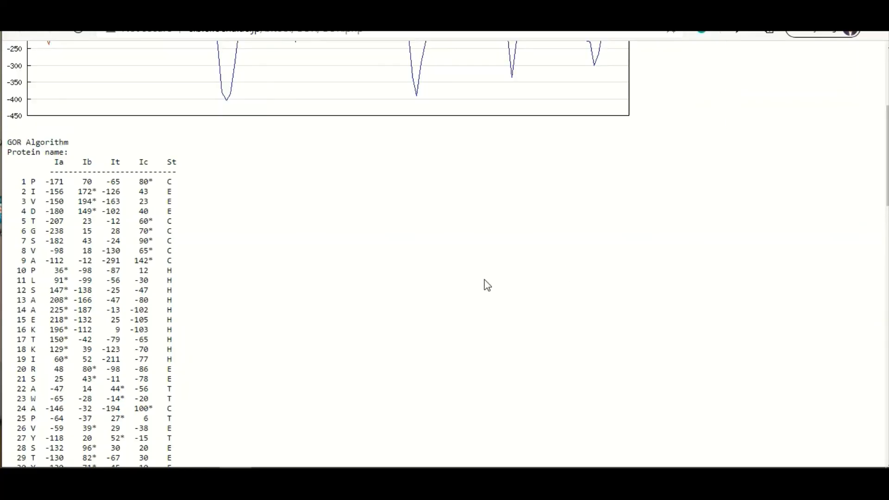